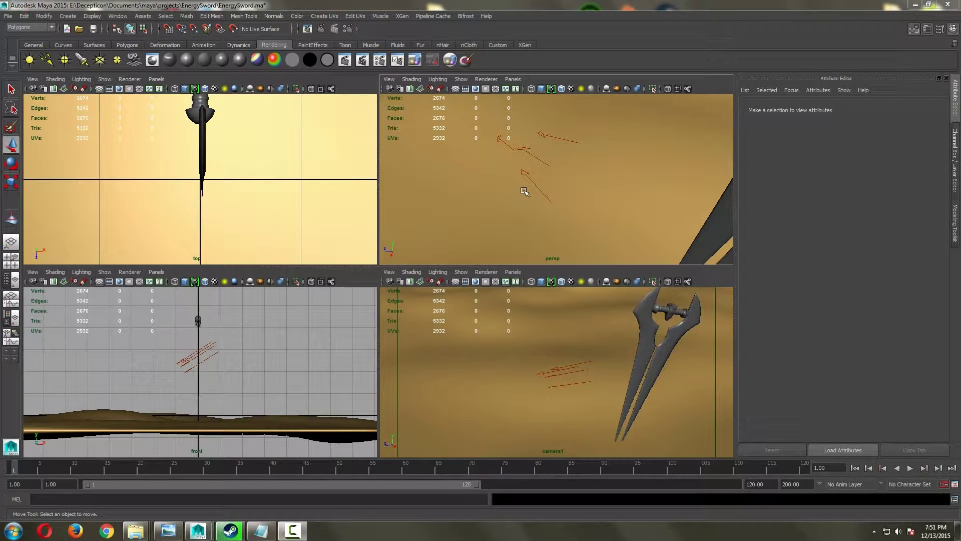
# Select the directional light and render the camera1 view to check the shadow the sword casts on the sand
pyautogui.keyDown('alt'); pyautogui.moveTo(546, 193); pyautogui.dragTo(589, 182); pyautogui.keyUp('alt')
pyautogui.scroll(5, 540, 187)
pyautogui.scroll(-7, 547, 181)
pyautogui.scroll(6, 557, 185)
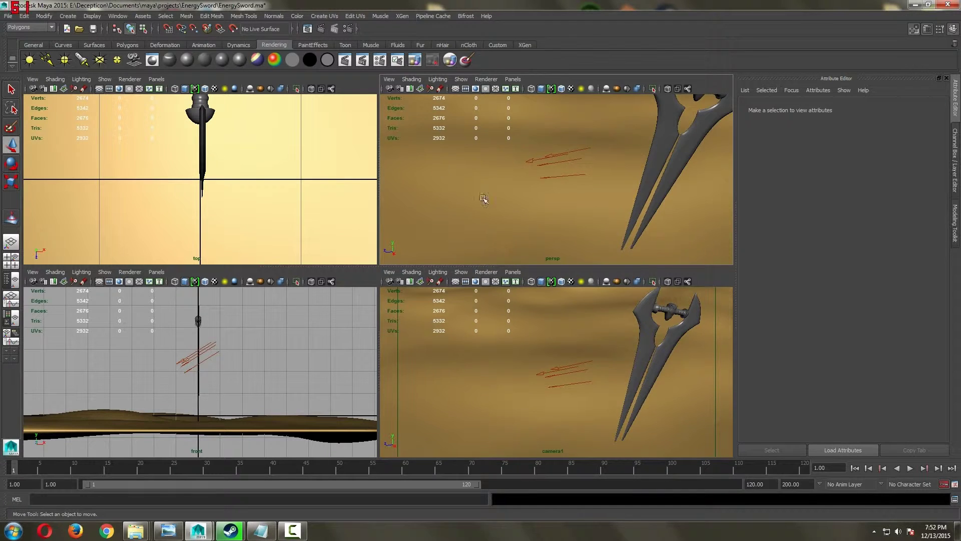
pyautogui.scroll(3, 485, 197)
pyautogui.click(322, 29)
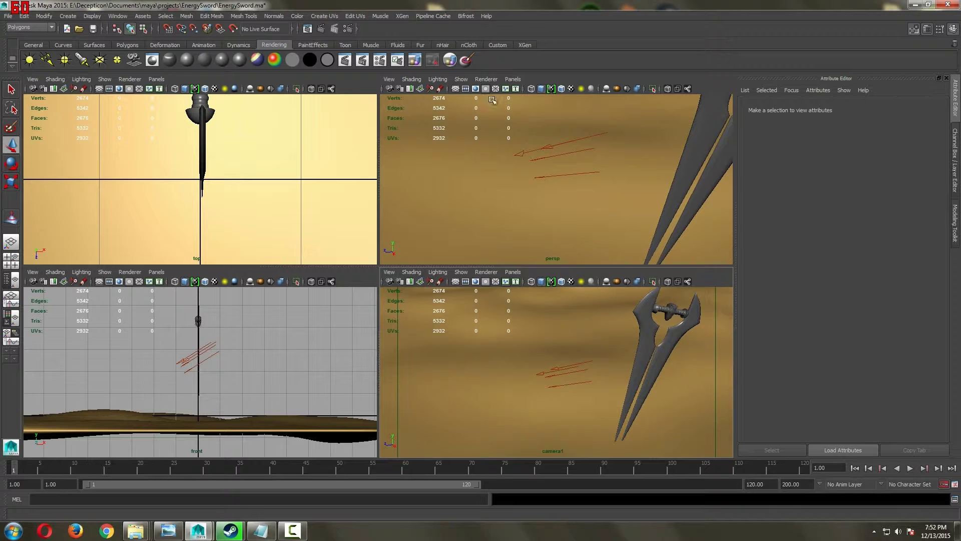
pyautogui.keyDown('alt'); pyautogui.moveTo(557, 176); pyautogui.dragTo(625, 273); pyautogui.keyUp('alt')
pyautogui.click(555, 160)
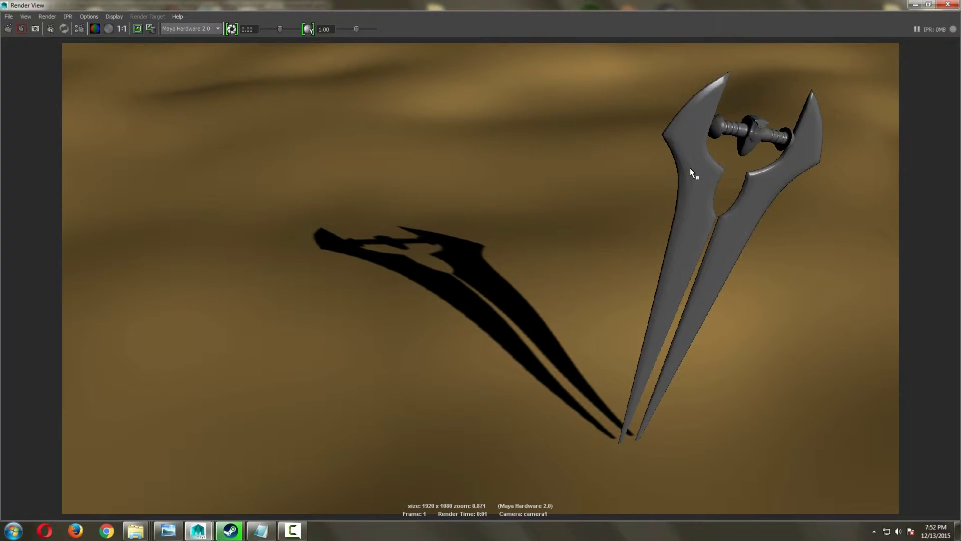
pyautogui.click(949, 5)
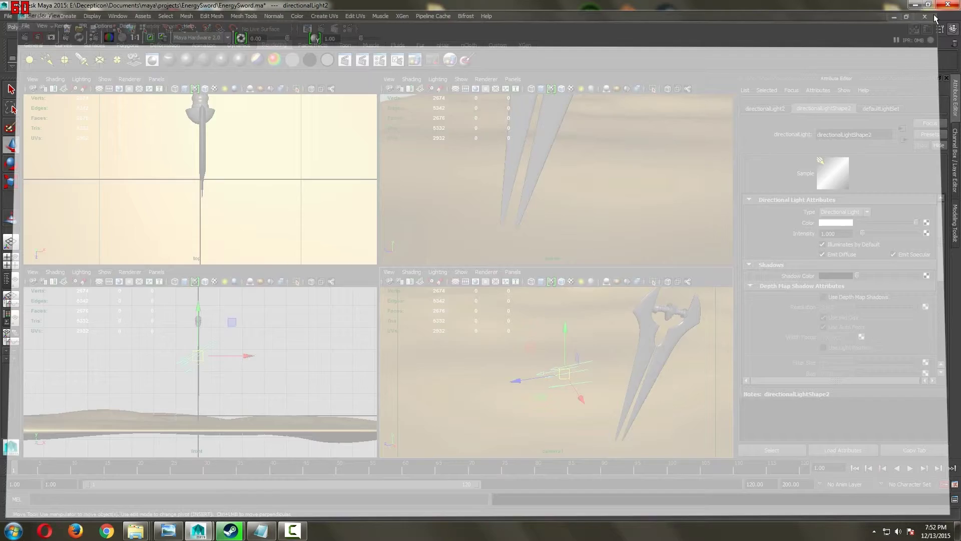
# Duplicate the full-intensity directional light and rotate the copy slightly
pyautogui.scroll(-1, 605, 349)
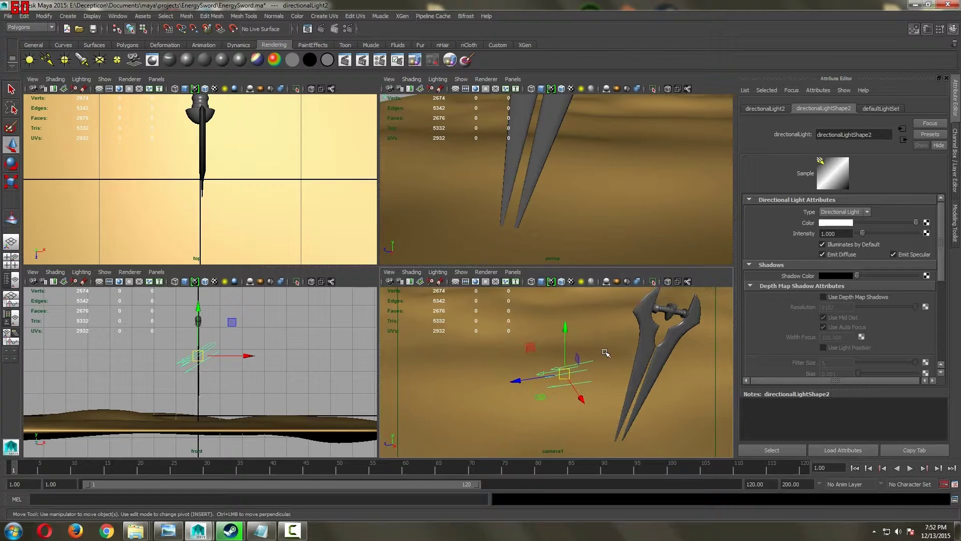
pyautogui.scroll(-5, 576, 160)
pyautogui.keyDown('alt'); pyautogui.moveTo(573, 172); pyautogui.dragTo(647, 257, button='middle'); pyautogui.keyUp('alt')
pyautogui.scroll(3, 621, 246)
pyautogui.keyDown('alt'); pyautogui.moveTo(595, 233); pyautogui.dragTo(530, 197, button='middle'); pyautogui.keyUp('alt')
pyautogui.keyDown('alt'); pyautogui.moveTo(529, 197); pyautogui.dragTo(650, 231); pyautogui.keyUp('alt')
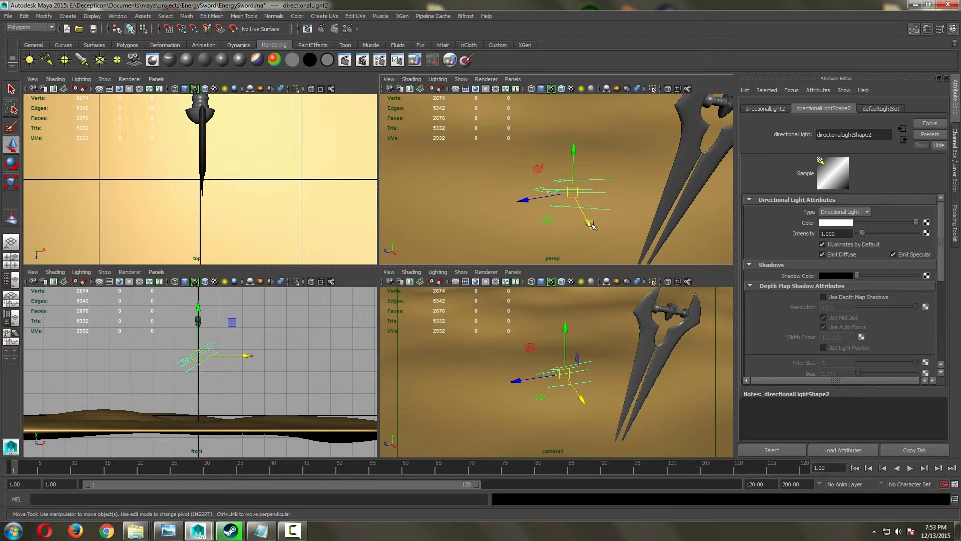
pyautogui.hotkey('ctrl', 'd')
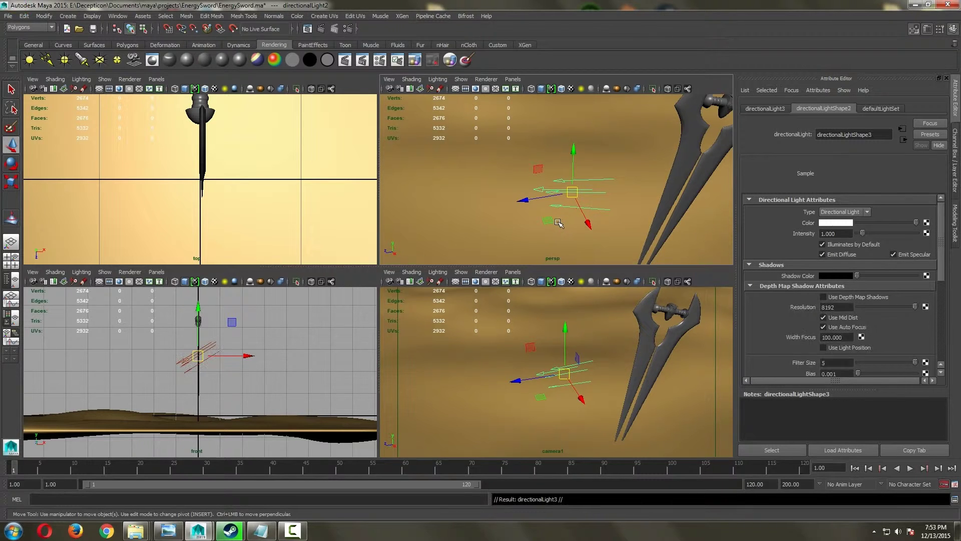
pyautogui.press('e')
pyautogui.moveTo(584, 200); pyautogui.dragTo(581, 201)
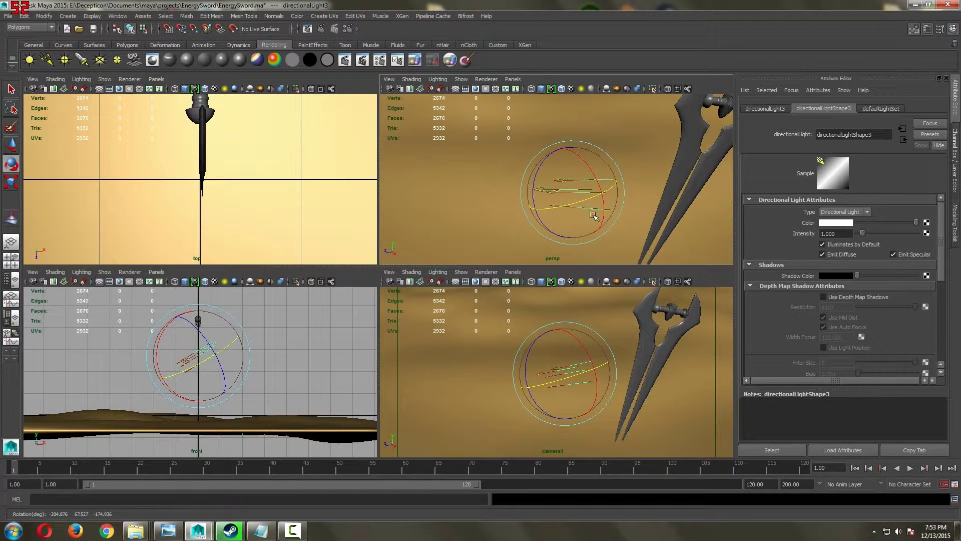
# Clear the selection and render the camera1 view to check the shadow cast with both directional lights
pyautogui.click(441, 165)
pyautogui.scroll(-2, 441, 165)
pyautogui.keyDown('alt'); pyautogui.moveTo(440, 165); pyautogui.dragTo(416, 149); pyautogui.keyUp('alt')
pyautogui.scroll(-5, 416, 149)
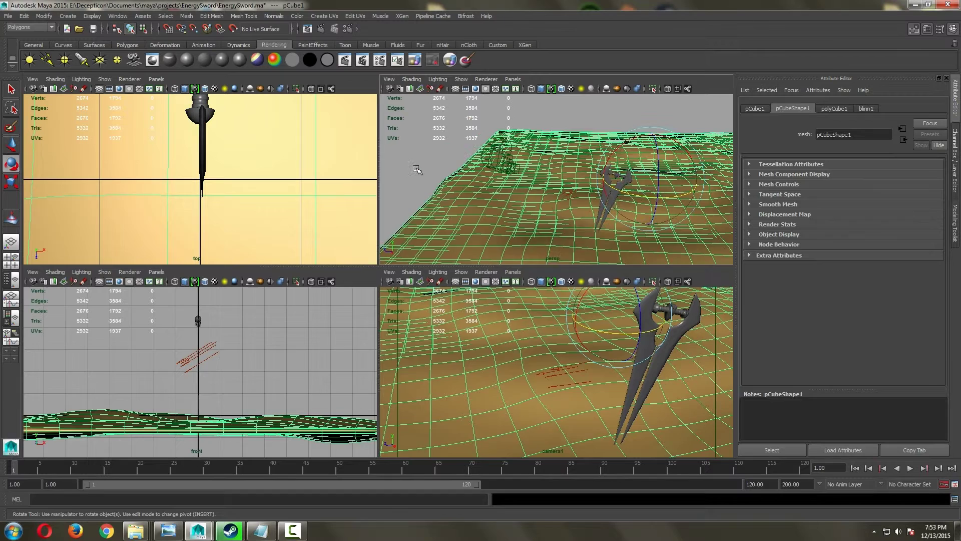
pyautogui.click(416, 169)
pyautogui.scroll(5, 445, 166)
pyautogui.middleClick(554, 308)
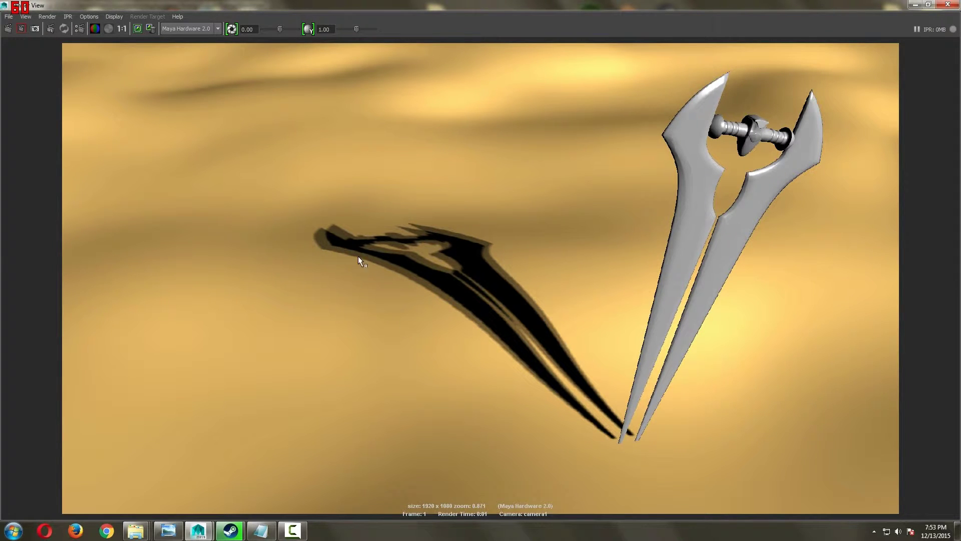
pyautogui.click(948, 4)
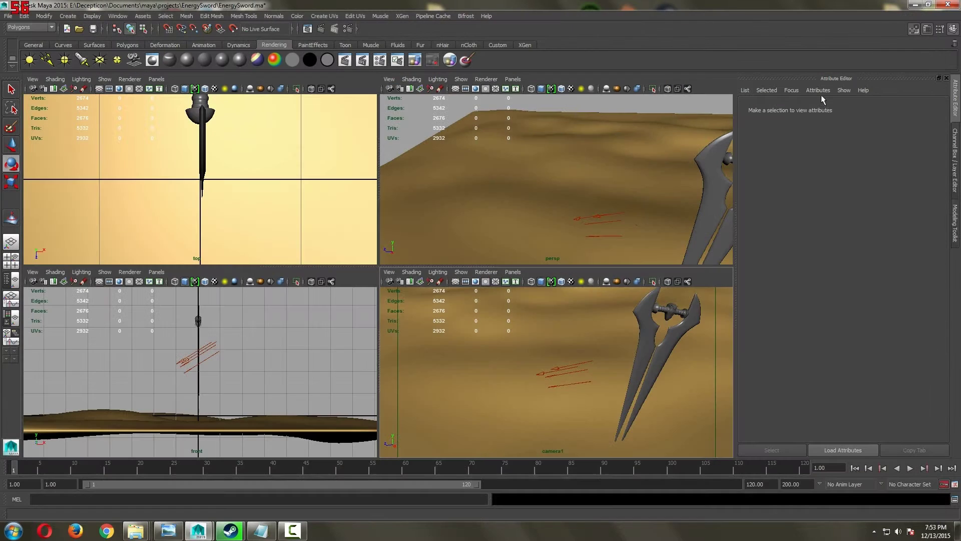
# Set the original directional light's intensity to 0.2
pyautogui.click(566, 388)
pyautogui.moveTo(612, 236)
pyautogui.mouseDown()
pyautogui.moveTo(587, 225)
pyautogui.moveTo(633, 240)
pyautogui.moveTo(582, 189)
pyautogui.mouseUp()
pyautogui.keyDown('alt'); pyautogui.moveTo(538, 206); pyautogui.dragTo(605, 195, button='right'); pyautogui.keyUp('alt')
pyautogui.keyDown('alt'); pyautogui.moveTo(606, 195); pyautogui.dragTo(596, 191); pyautogui.keyUp('alt')
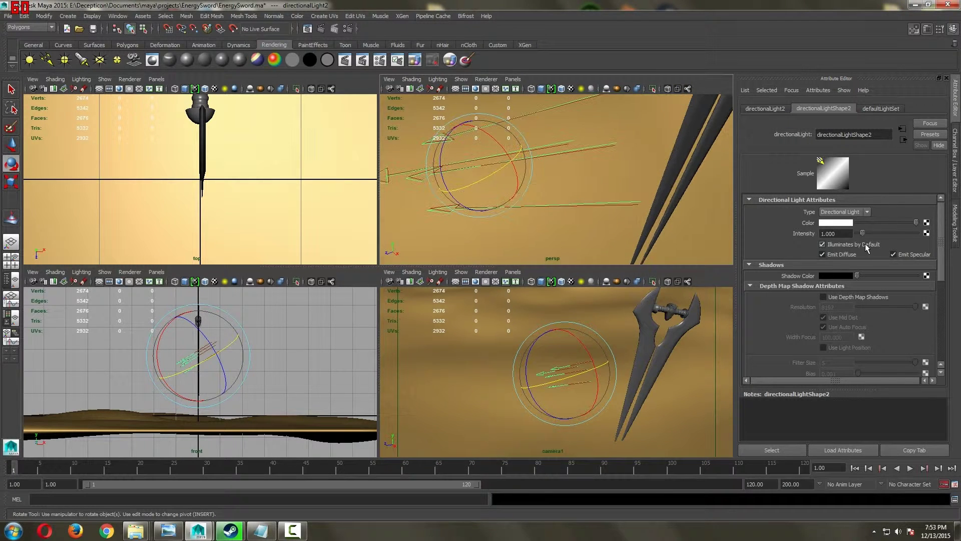
pyautogui.doubleClick(831, 233)
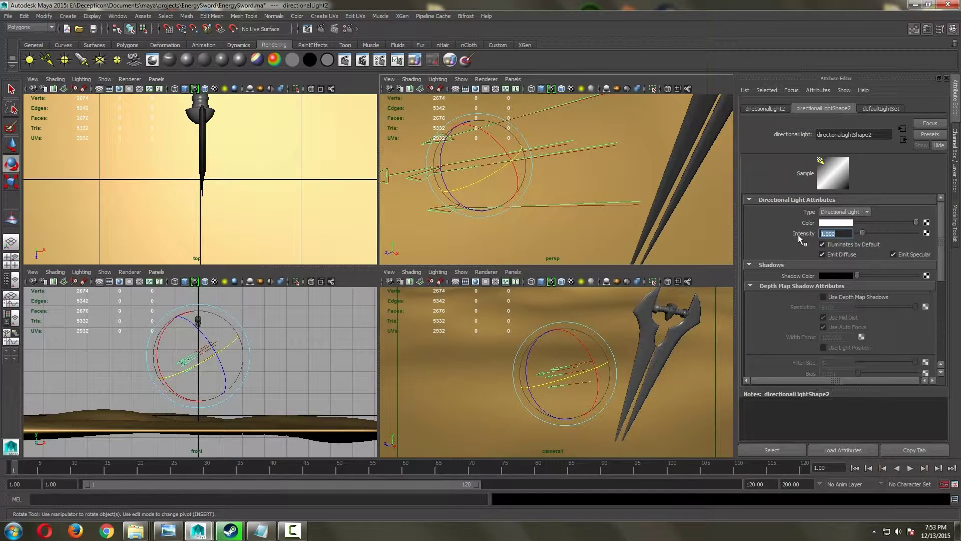
pyautogui.write('0.2')
pyautogui.press('Return')
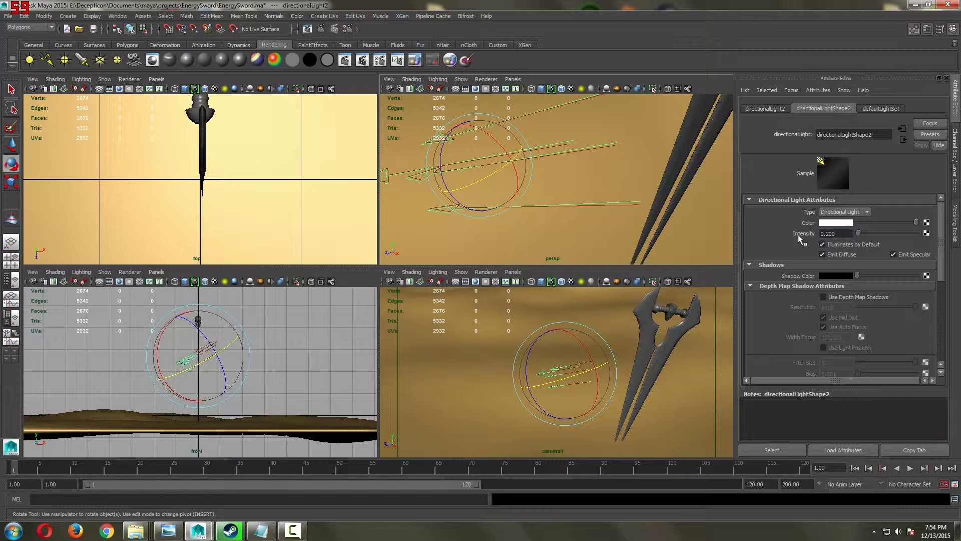
# Render the camera1 view to compare the shadow with the original light dimmed, and close the render
pyautogui.middleClick(602, 324)
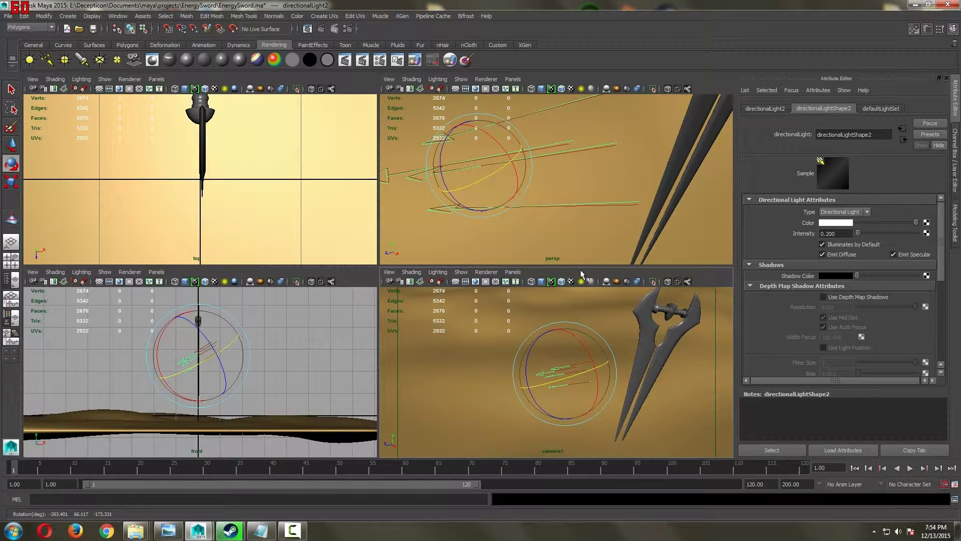
pyautogui.click(351, 52)
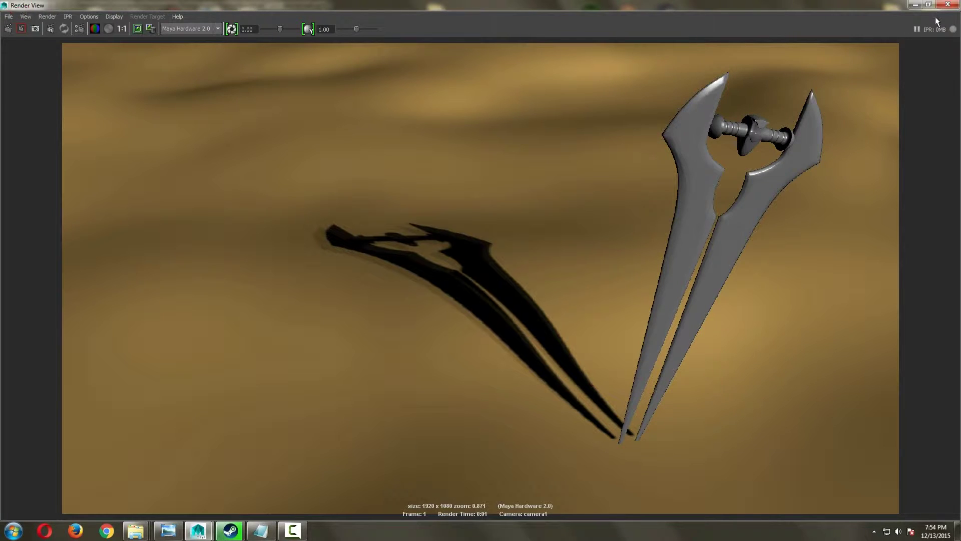
pyautogui.click(948, 4)
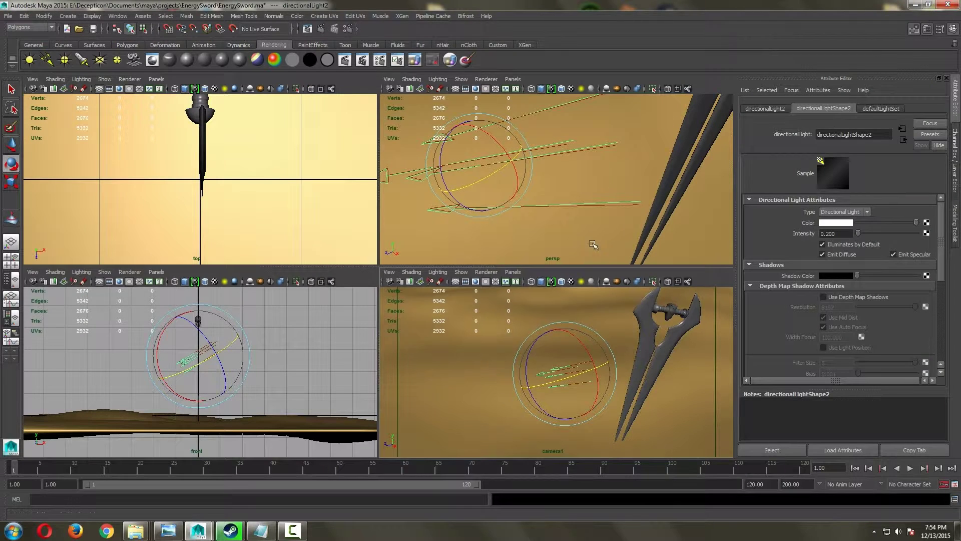
# Replace the full-intensity light copy with a duplicate of the 0.2-intensity light, rotated slightly from the original
pyautogui.click(634, 205)
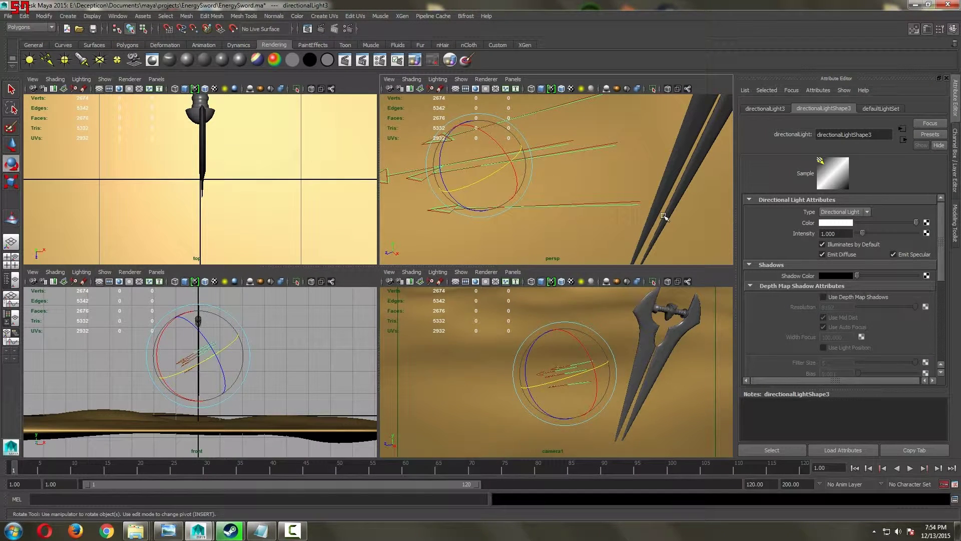
pyautogui.press('Delete')
pyautogui.click(624, 202)
pyautogui.hotkey('ctrl', 'd')
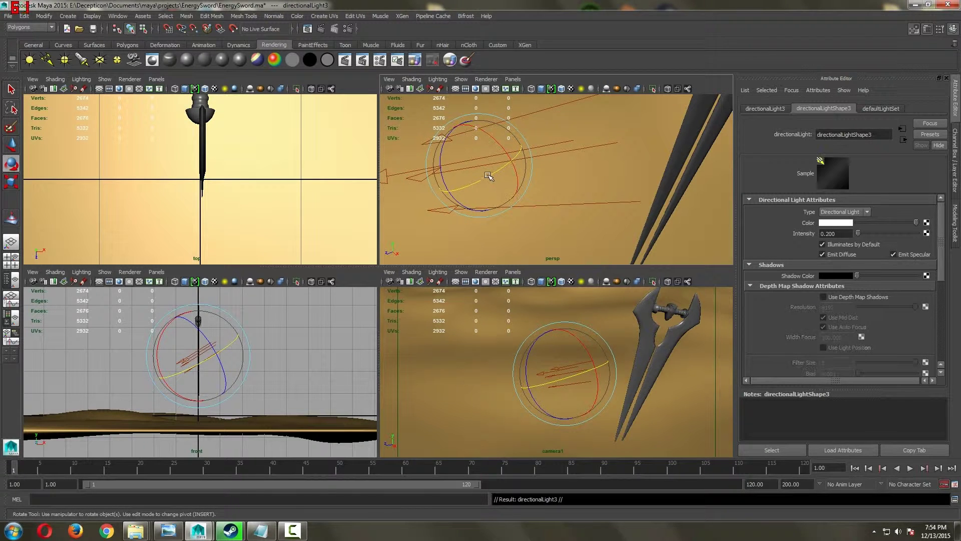
pyautogui.moveTo(485, 176); pyautogui.dragTo(493, 173)
# Duplicate the 0.2-intensity directional light three more times, rotating the copies slightly to spread their directions
pyautogui.hotkey('ctrl', 'd')
pyautogui.hotkey('ctrl', 'd')
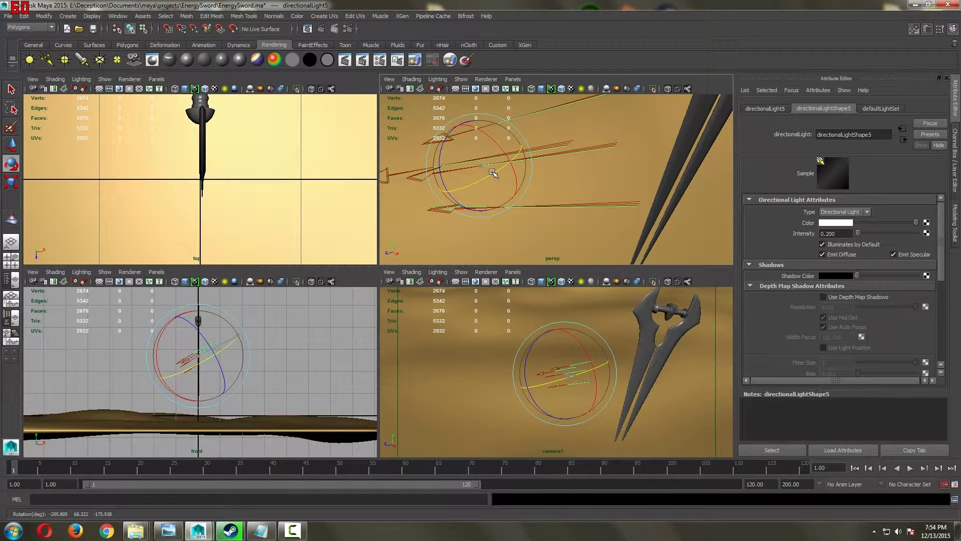
pyautogui.keyDown('alt'); pyautogui.moveTo(593, 173); pyautogui.dragTo(594, 163, button='right'); pyautogui.keyUp('alt')
pyautogui.moveTo(595, 163)
pyautogui.keyDown('alt'); pyautogui.mouseDown(button='middle')
pyautogui.moveTo(551, 198)
pyautogui.moveTo(600, 167)
pyautogui.mouseUp(button='middle'); pyautogui.keyUp('alt')
pyautogui.keyDown('alt'); pyautogui.moveTo(600, 166); pyautogui.dragTo(622, 156, button='right'); pyautogui.keyUp('alt')
pyautogui.keyDown('alt'); pyautogui.moveTo(591, 155); pyautogui.dragTo(579, 164); pyautogui.keyUp('alt')
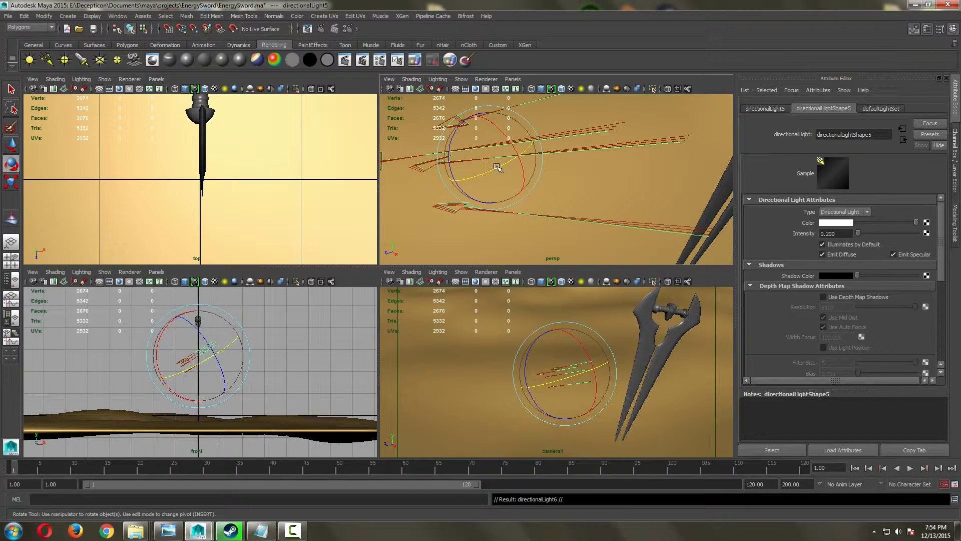
pyautogui.moveTo(497, 167); pyautogui.dragTo(501, 168)
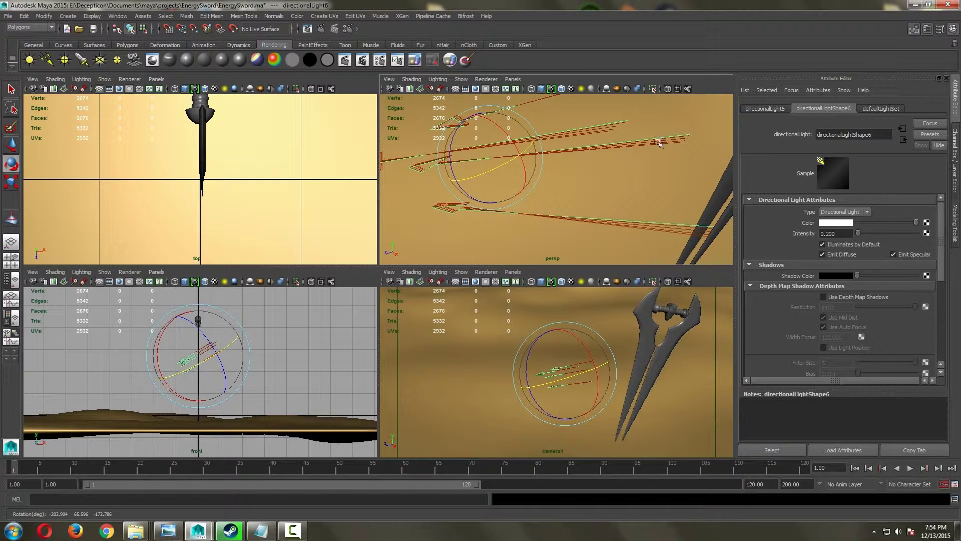
# Select all the directional lights without the ground, duplicate them together, and rotate the duplicated set slightly
pyautogui.keyDown('shift'); pyautogui.click(679, 147); pyautogui.keyUp('shift')
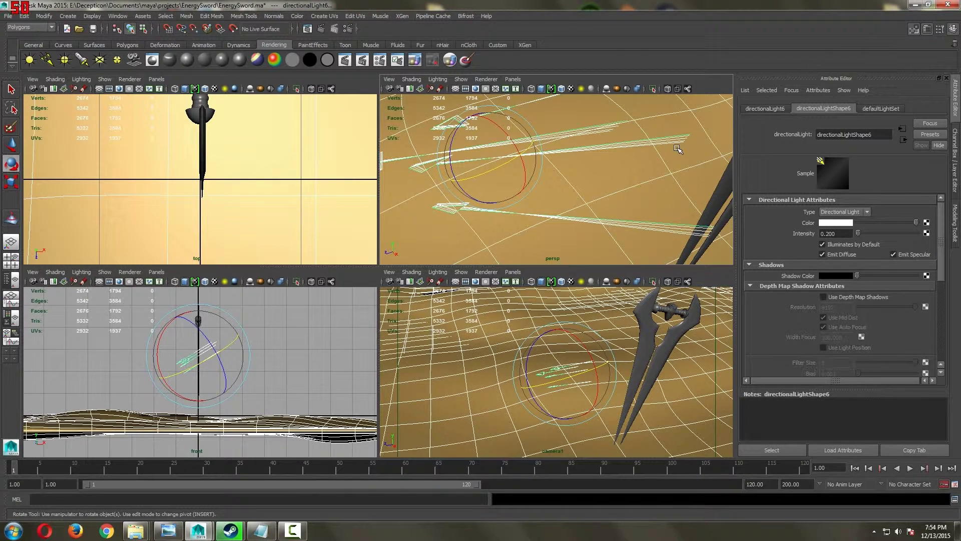
pyautogui.keyDown('shift'); pyautogui.click(686, 154); pyautogui.keyUp('shift')
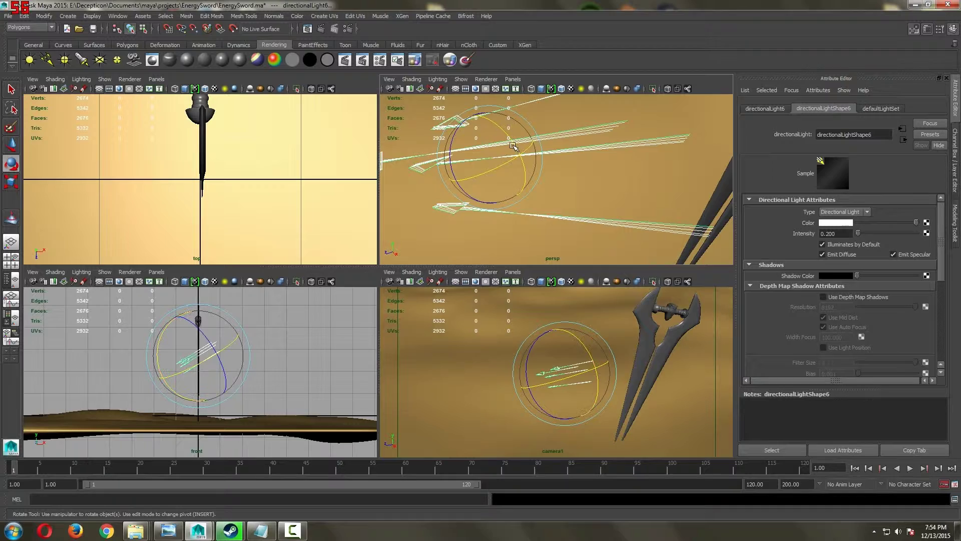
pyautogui.hotkey('ctrl', 'd')
pyautogui.moveTo(511, 140); pyautogui.dragTo(512, 141)
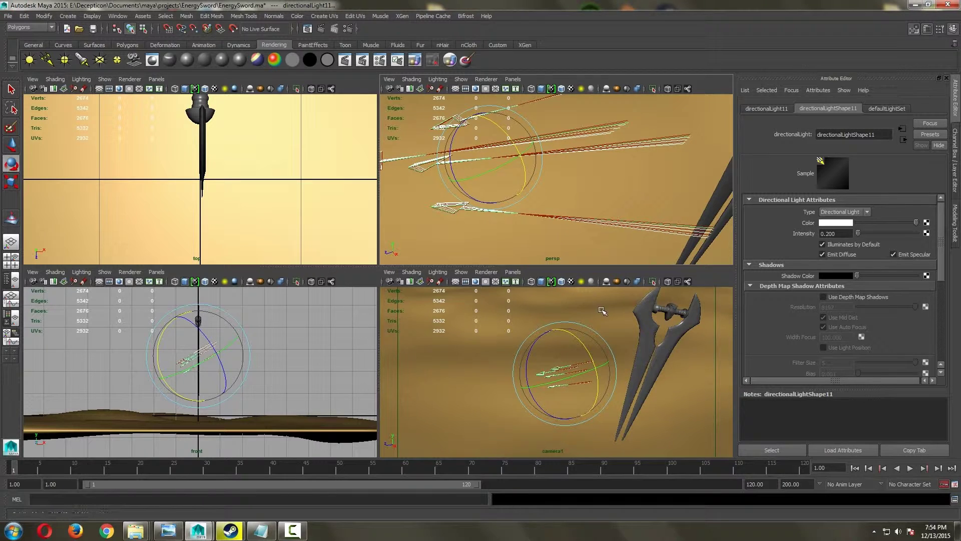
# Clear the selection and render the camera1 view with the full group of dim directional lights
pyautogui.scroll(-3, 516, 179)
pyautogui.keyDown('alt'); pyautogui.moveTo(516, 179); pyautogui.dragTo(465, 139); pyautogui.keyUp('alt')
pyautogui.click(466, 140)
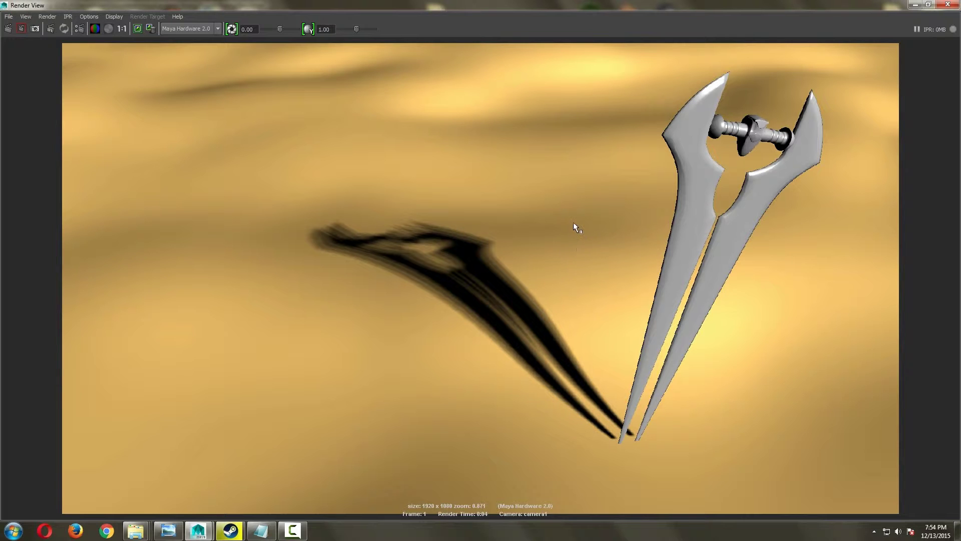
# Examine the softness of the sword's shadow edges in the render up close and at full frame, and minimize the render window
pyautogui.scroll(5, 572, 227)
pyautogui.scroll(1, 562, 231)
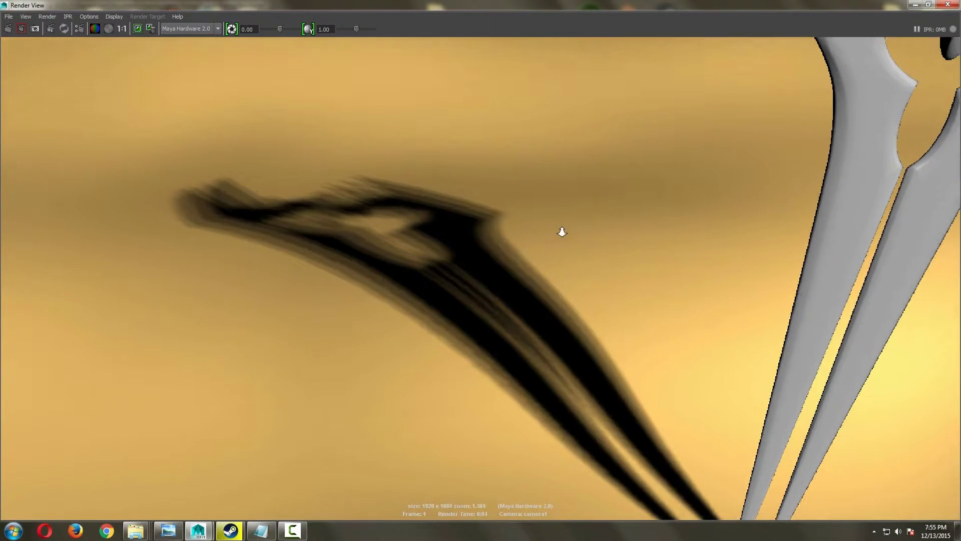
pyautogui.scroll(-5, 562, 230)
pyautogui.scroll(4, 562, 230)
pyautogui.scroll(-3, 562, 230)
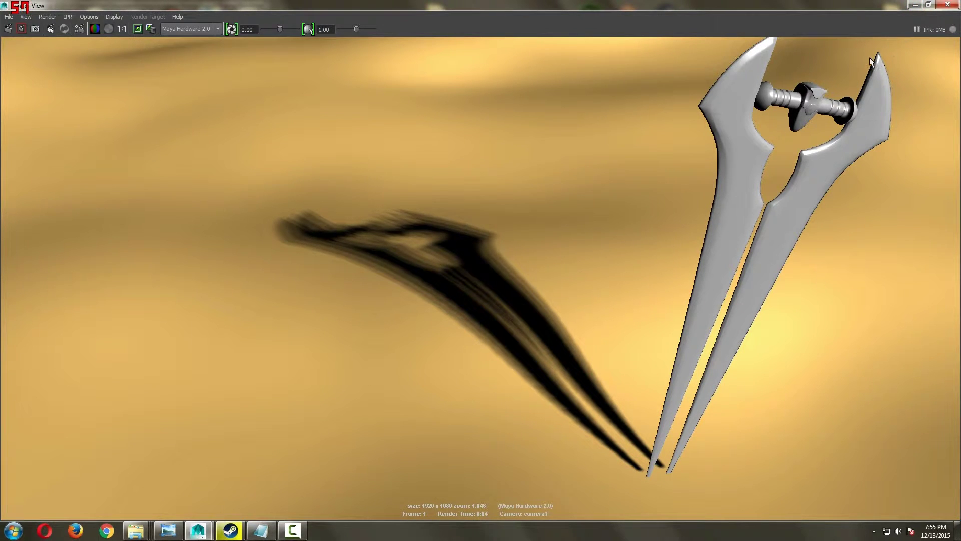
pyautogui.scroll(-3, 851, 71)
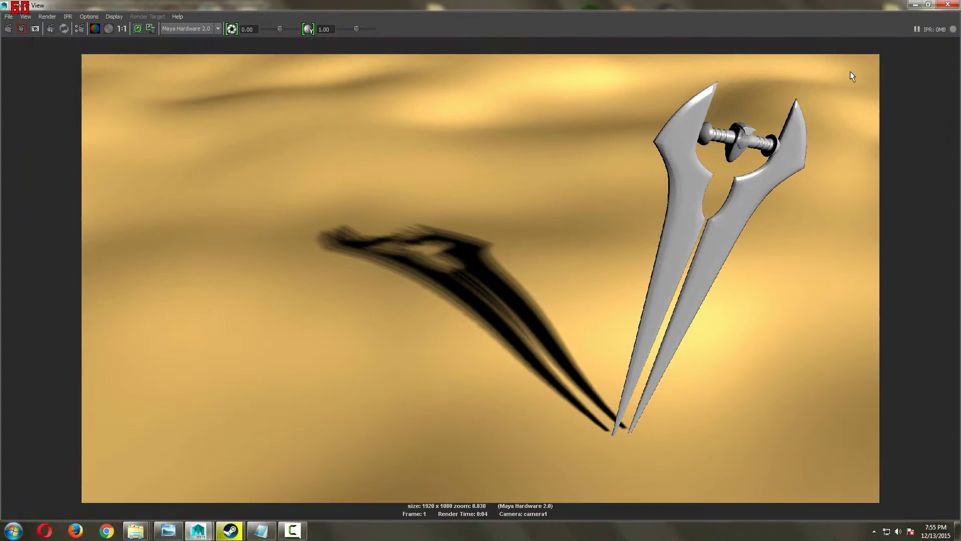
pyautogui.scroll(3, 850, 71)
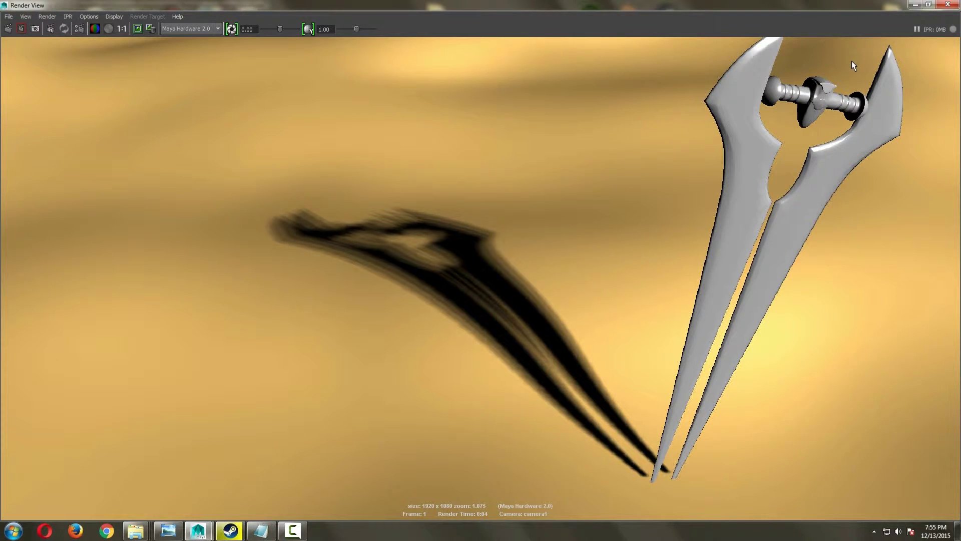
pyautogui.scroll(3, 708, 164)
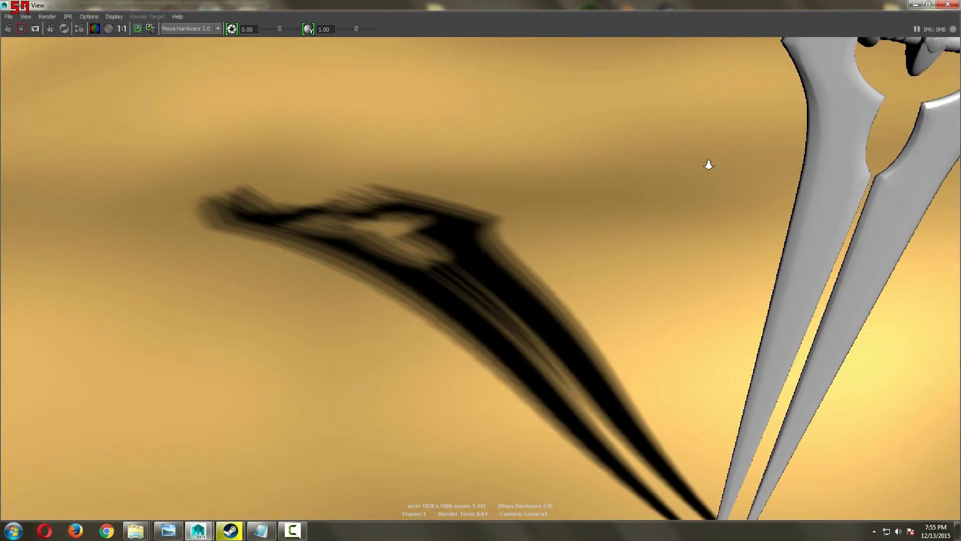
pyautogui.scroll(-4, 708, 165)
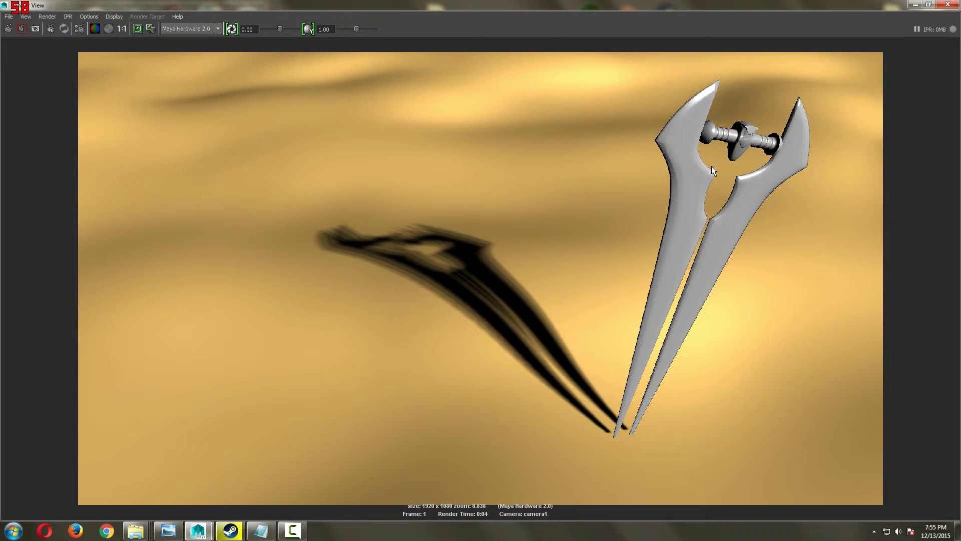
pyautogui.scroll(3, 711, 166)
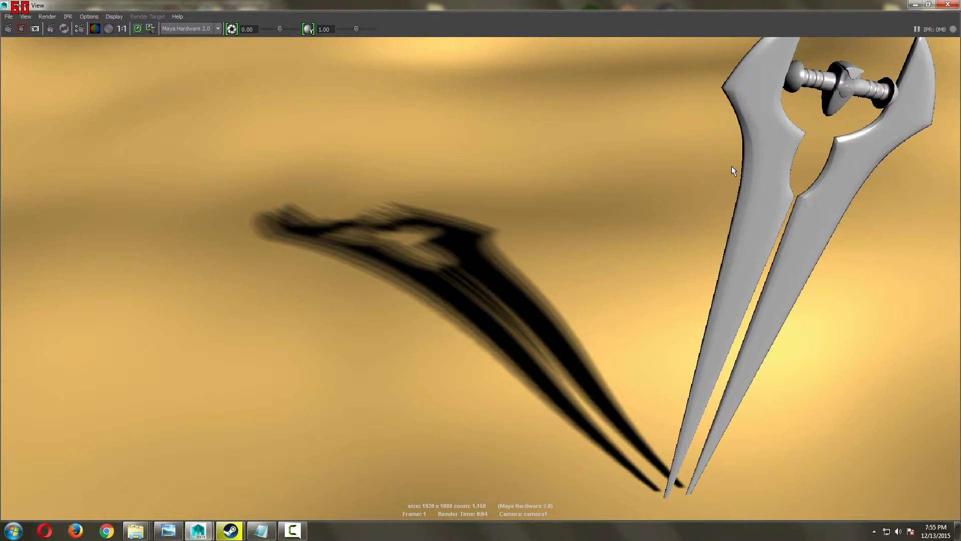
pyautogui.click(916, 6)
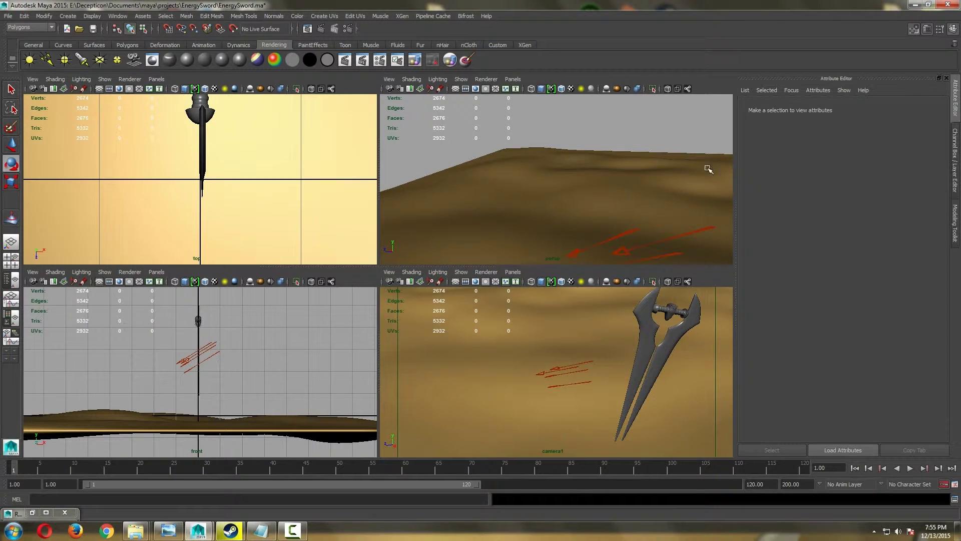
pyautogui.keyDown('alt'); pyautogui.moveTo(618, 230); pyautogui.dragTo(624, 249); pyautogui.keyUp('alt')
pyautogui.scroll(4, 624, 249)
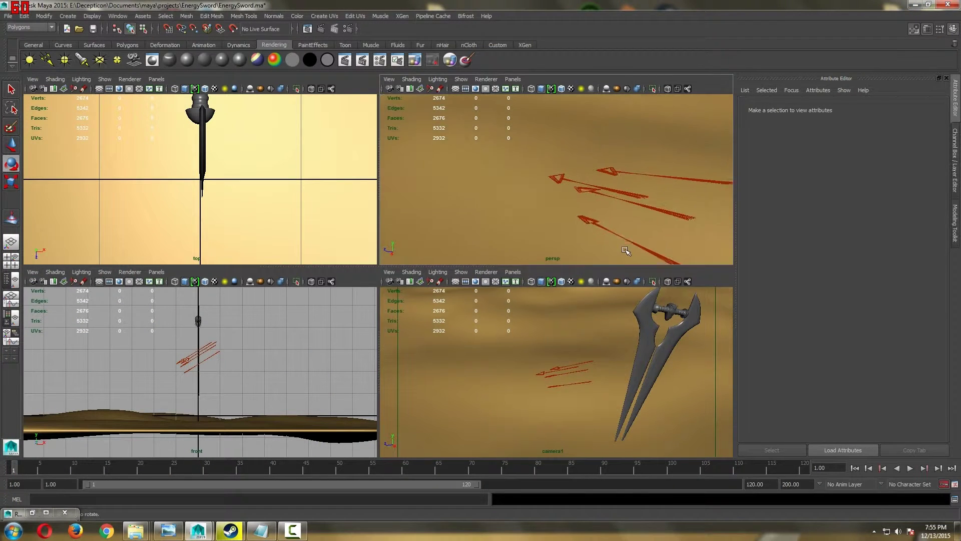
# Thin out the stacked directional lights beside the sword by selecting overlapping duplicates one at a time and deleting them
pyautogui.keyDown('alt'); pyautogui.moveTo(660, 205); pyautogui.dragTo(709, 172); pyautogui.keyUp('alt')
pyautogui.scroll(-3, 676, 193)
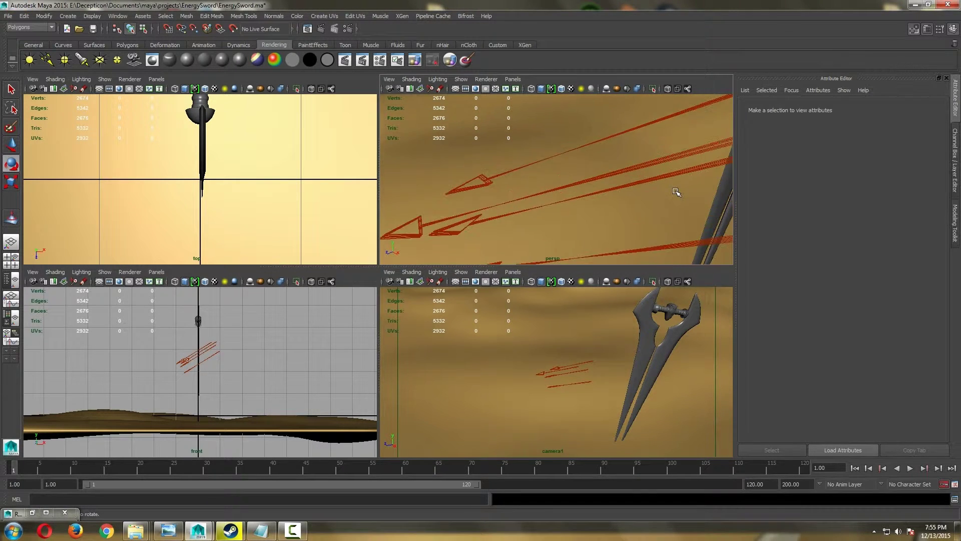
pyautogui.scroll(2, 677, 192)
pyautogui.keyDown('alt'); pyautogui.moveTo(680, 189); pyautogui.dragTo(626, 196, button='middle'); pyautogui.keyUp('alt')
pyautogui.scroll(-3, 626, 196)
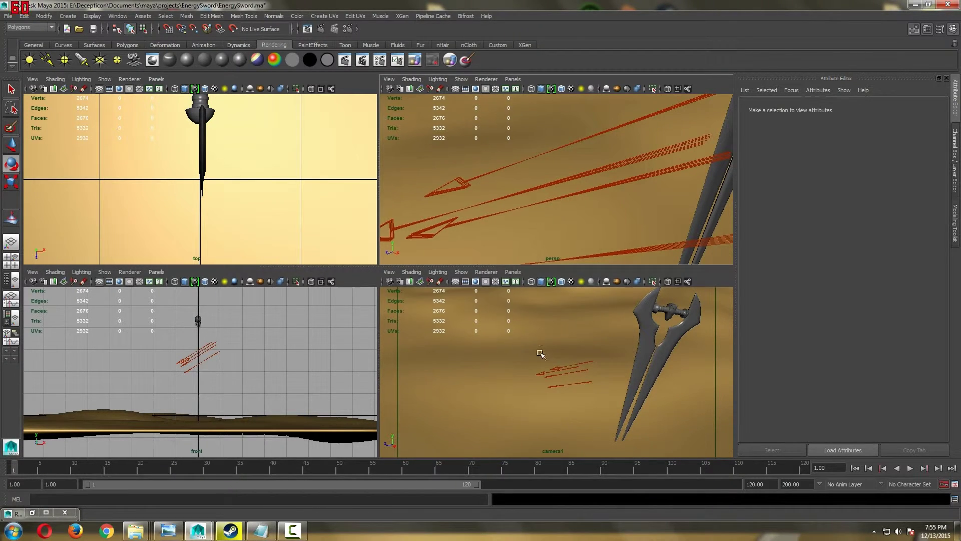
pyautogui.click(688, 145)
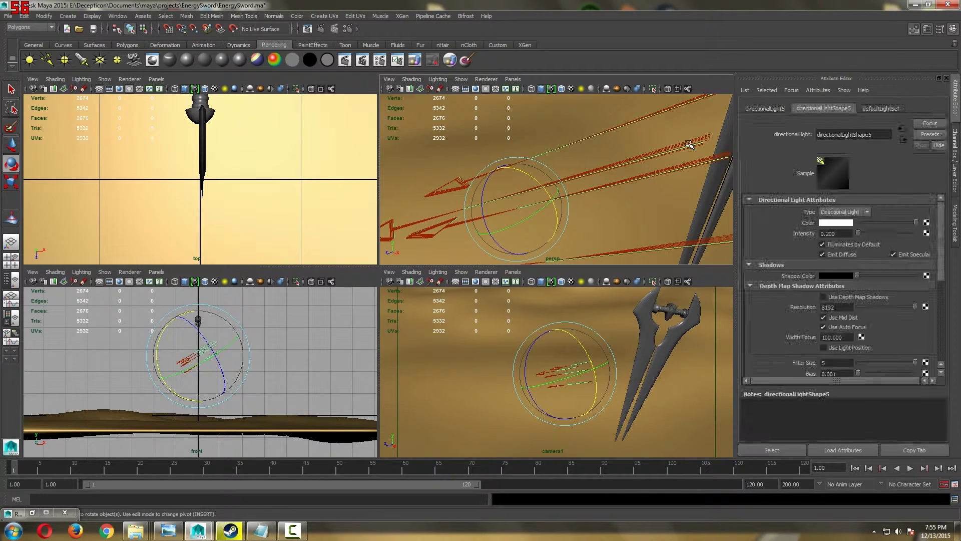
pyautogui.click(694, 143)
pyautogui.click(694, 144)
pyautogui.click(694, 143)
pyautogui.click(691, 144)
pyautogui.click(691, 140)
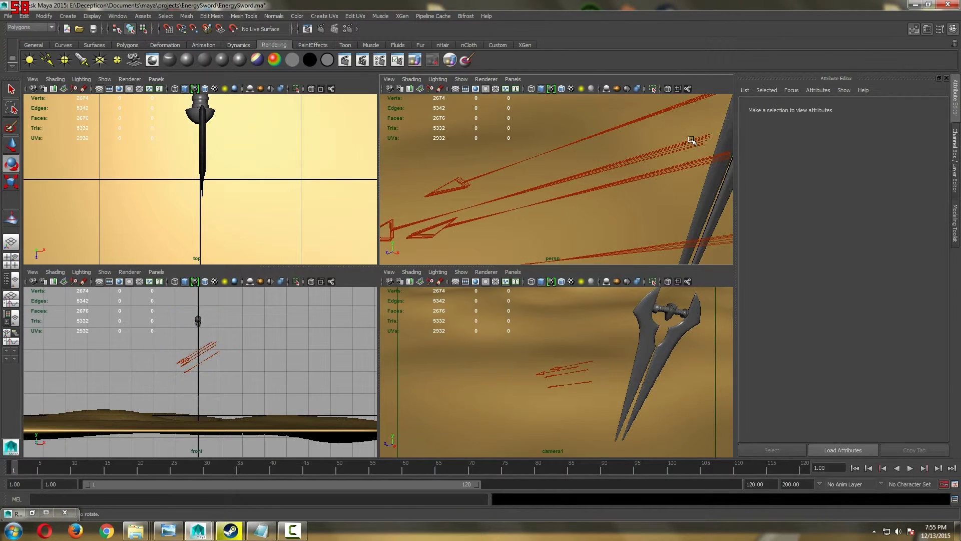
pyautogui.click(691, 142)
pyautogui.click(691, 143)
pyautogui.click(692, 145)
pyautogui.click(694, 147)
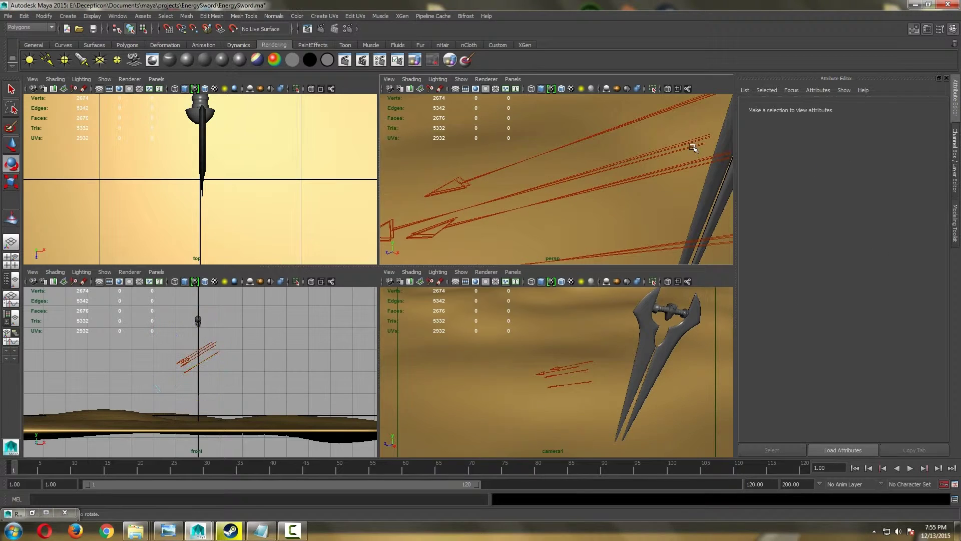
pyautogui.click(694, 148)
pyautogui.click(692, 144)
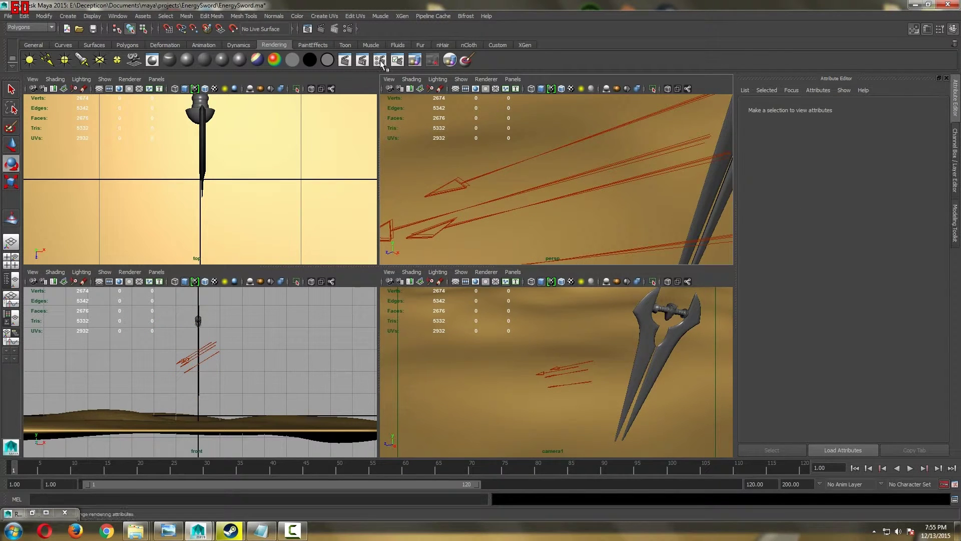